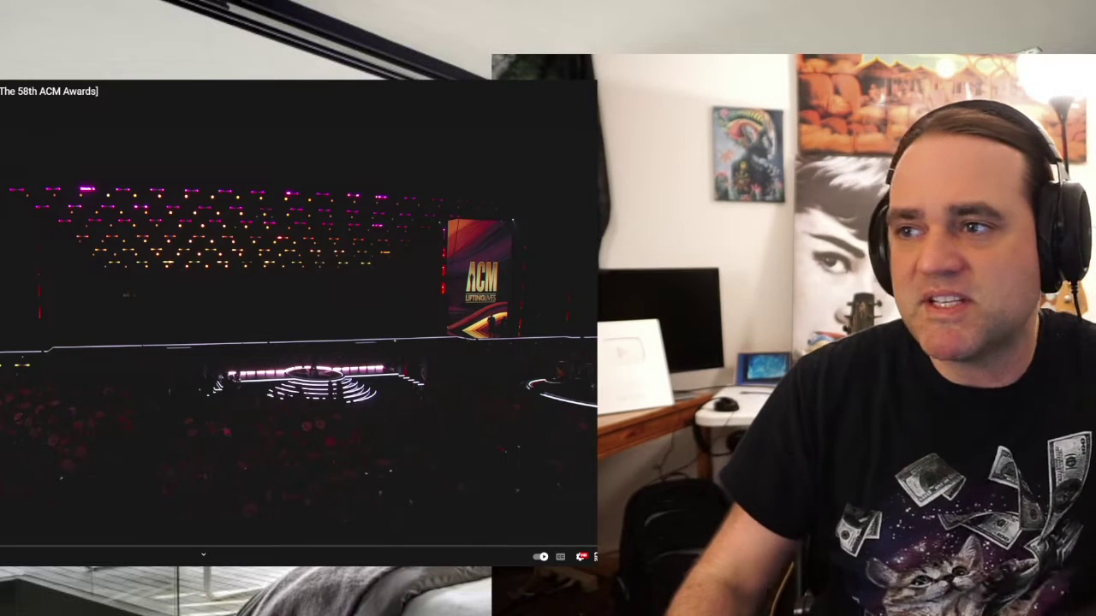
pyautogui.press('space')
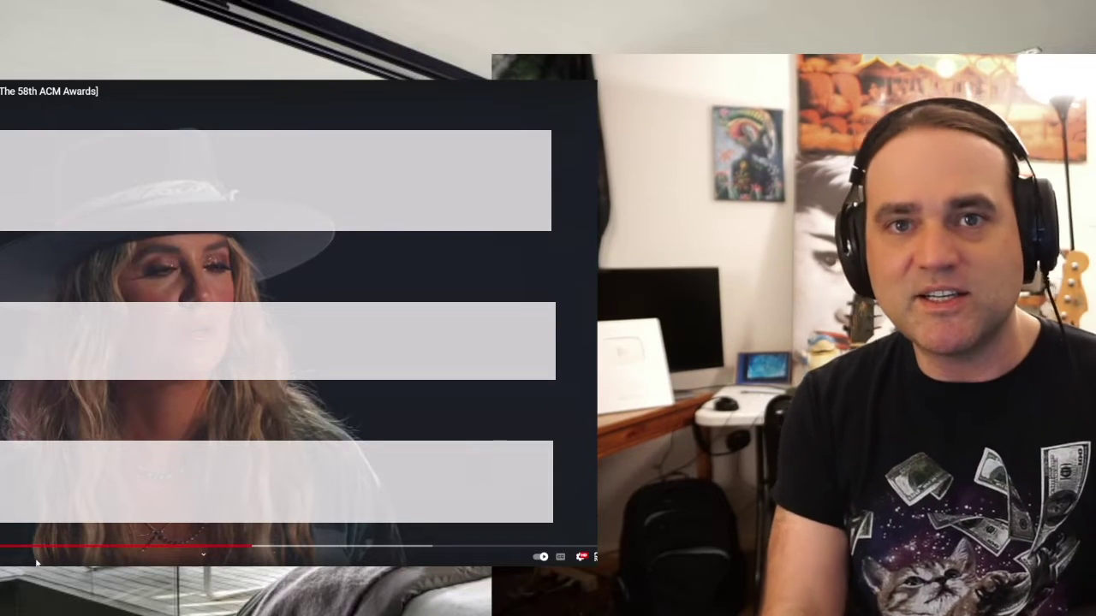
pyautogui.click(37, 563)
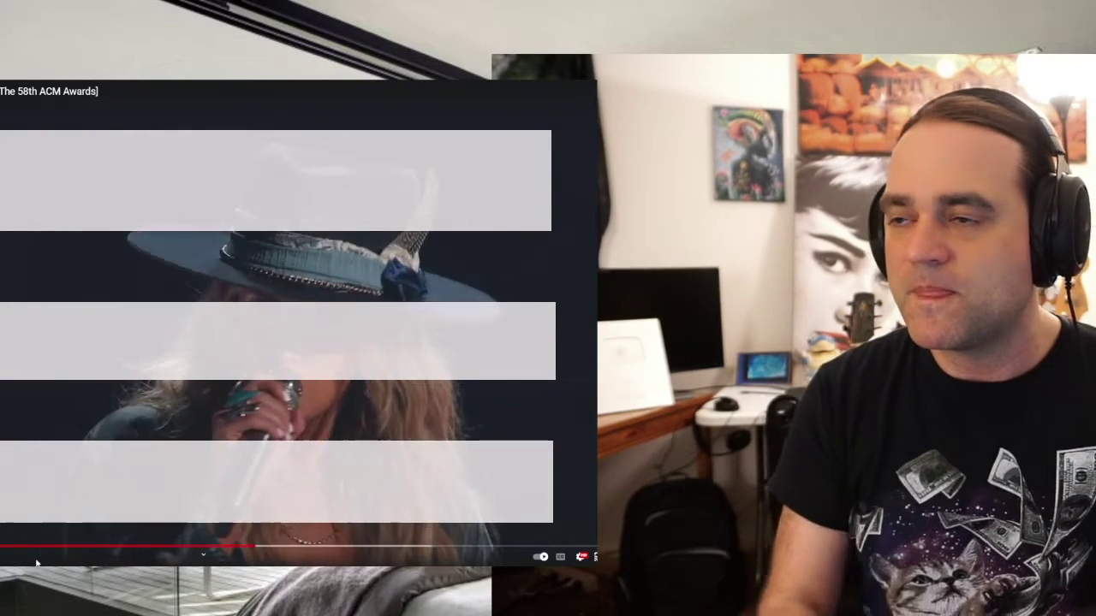